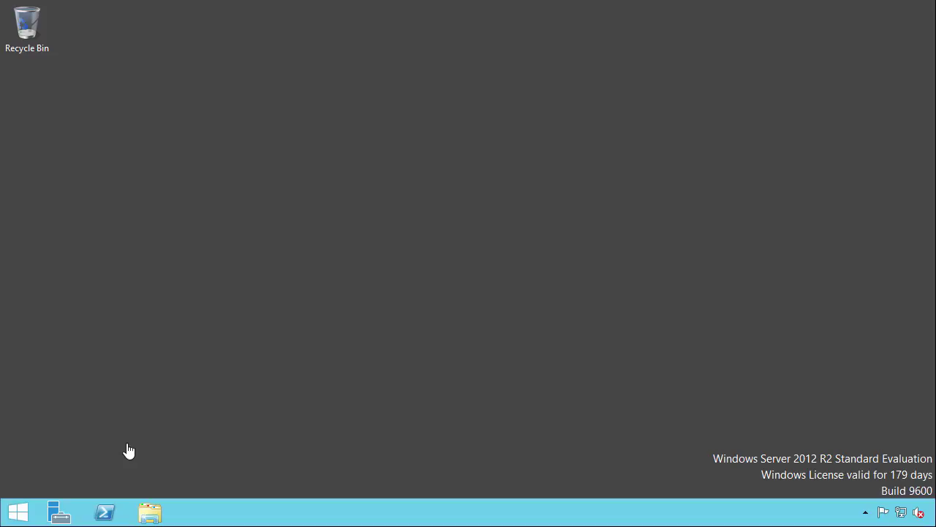
Open PowerShell and list every Windows feature with its install state using Get-WindowsFeature
{"action": "left_click", "coordinate": [105, 512]}
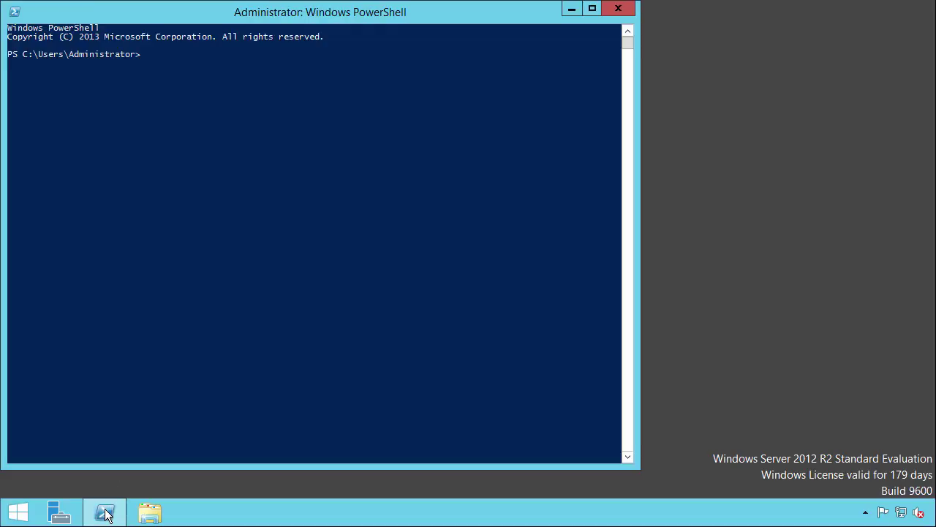
{"action": "type", "text": "get-windowsfe"}
{"action": "key", "text": "Tab"}
{"action": "key", "text": "Return"}
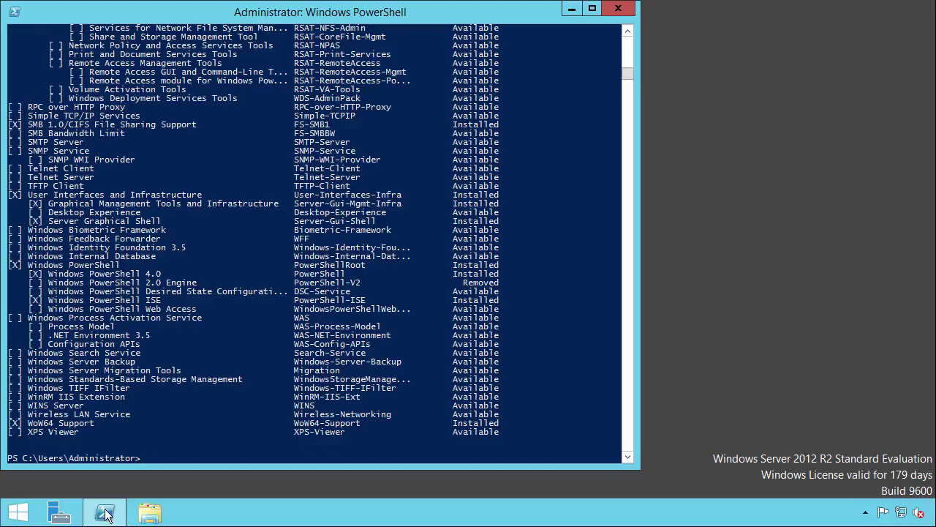
{"action": "left_click_drag", "start_coordinate": [627, 76], "coordinate": [632, 40]}
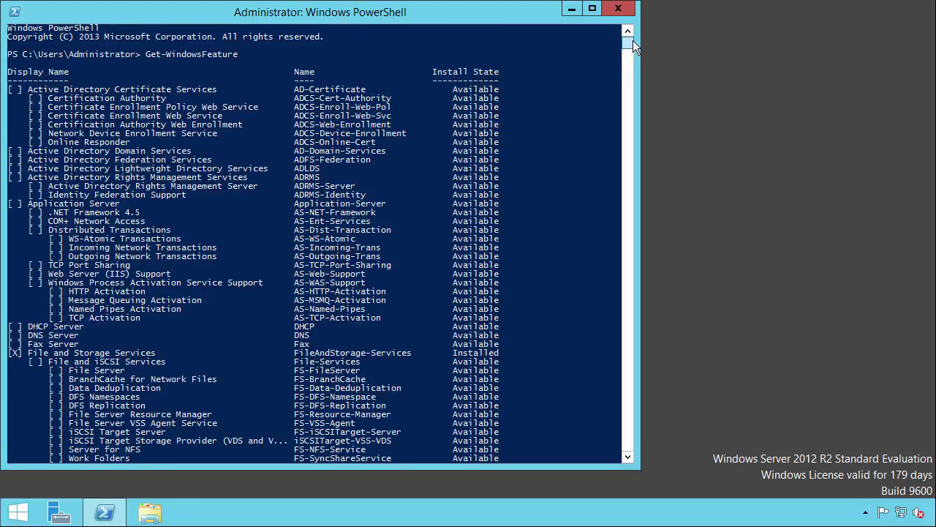
Enter the query Get-WindowsFeature -Name *gui* at the prompt without running it
{"action": "type", "text": "get-"}
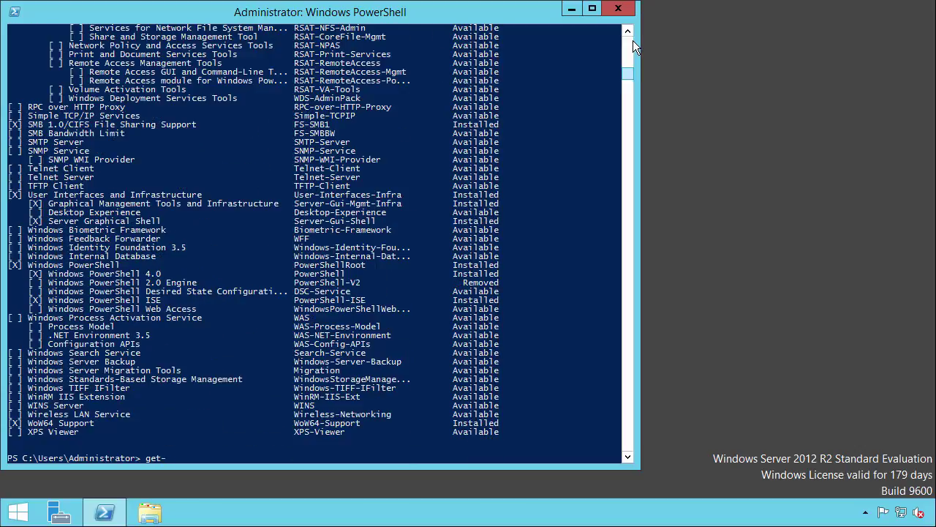
{"action": "type", "text": "windowsfea"}
{"action": "key", "text": "Tab"}
{"action": "type", "text": "-Name *gu"}
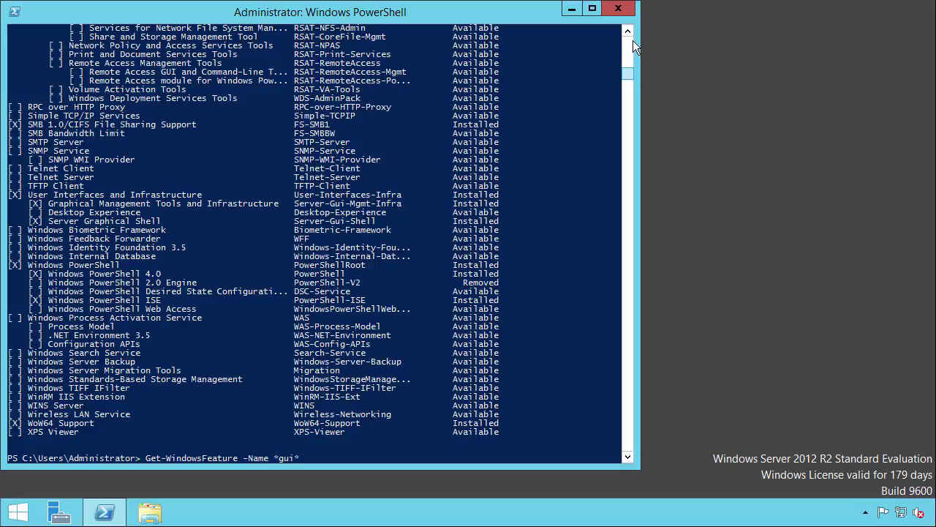
{"action": "type", "text": "i*"}
Run the *gui* query, showing Server-Gui-Mgmt-Infra and Server-Gui-Shell as Installed
{"action": "key", "text": "Return"}
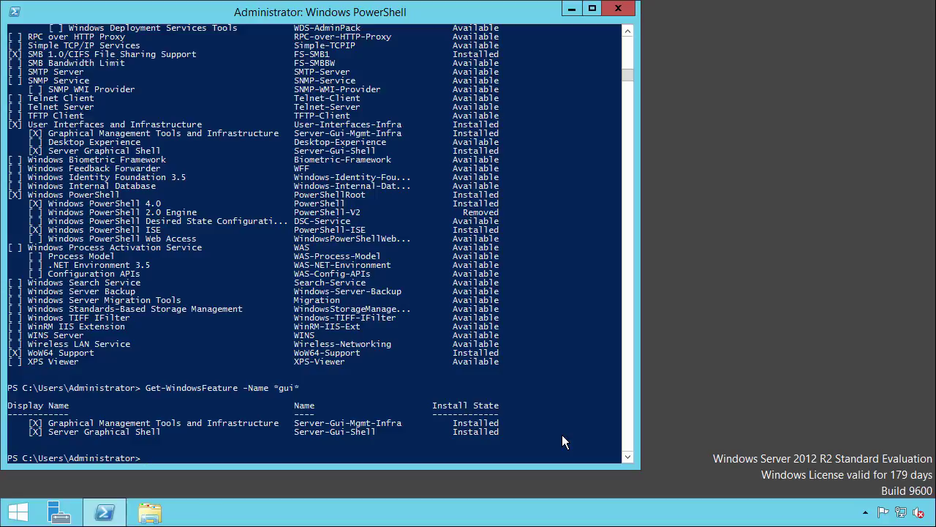
Run Uninstall-WindowsFeature -Name Server-Gui-Mgmt-Infra -Restart, rebooting the server
{"action": "type", "text": "uninstall-windowsf"}
{"action": "key", "text": "Tab"}
{"action": "type", "text": "-n"}
{"action": "key", "text": "Tab"}
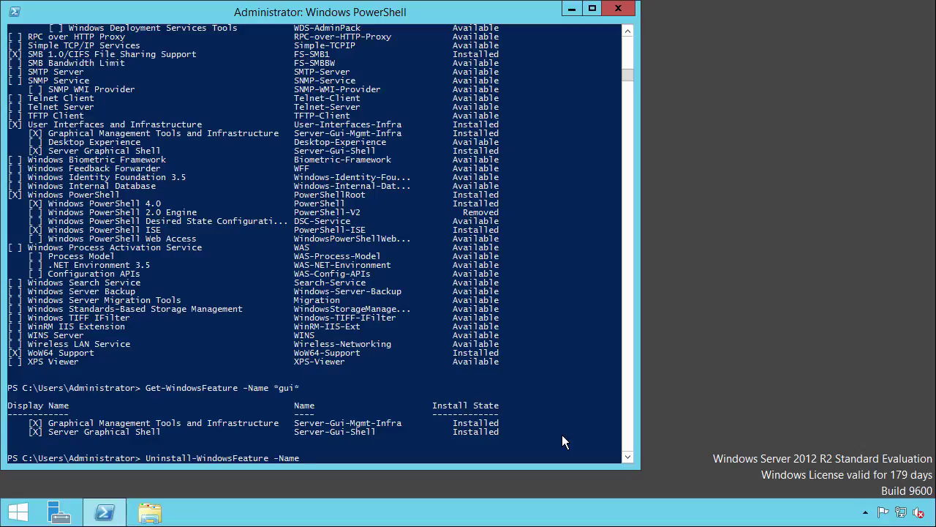
{"action": "type", "text": "Server-Gui-Mgmt-Infra -Restart"}
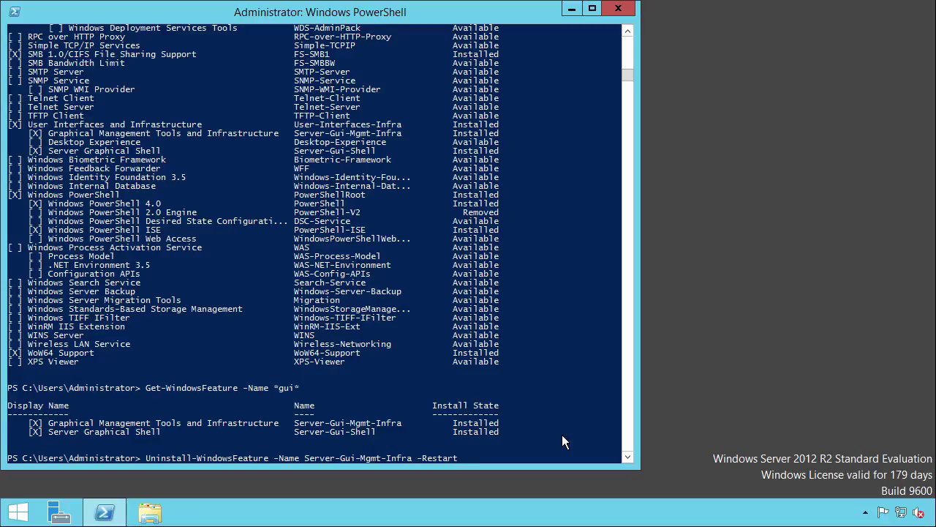
{"action": "key", "text": "Return"}
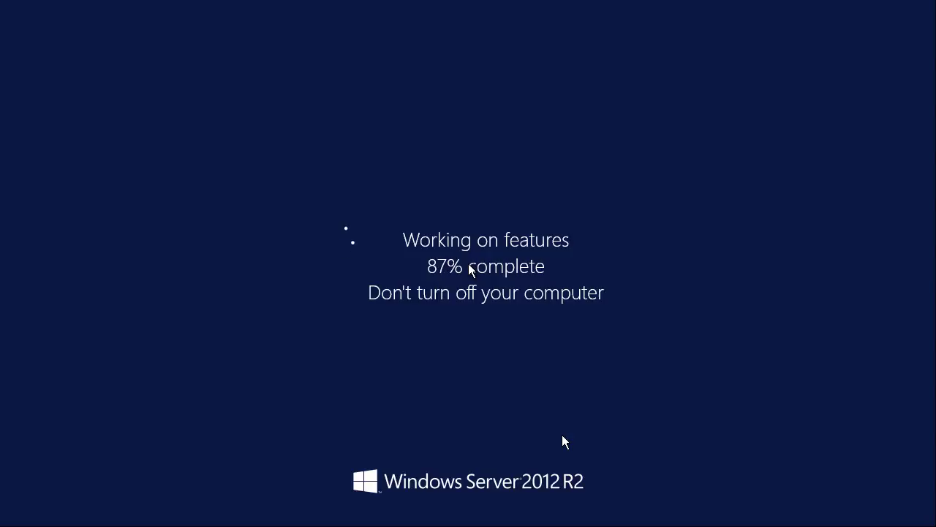
Sign in as Administrator with the account password and start PowerShell from the command prompt
{"action": "key", "text": "ctrl+alt+Delete"}
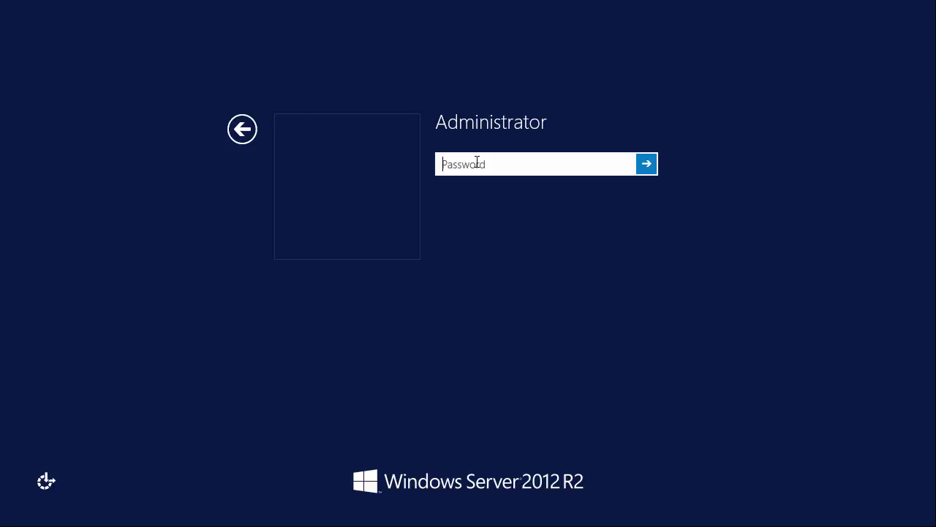
{"action": "type", "text": "********"}
{"action": "key", "text": "Return"}
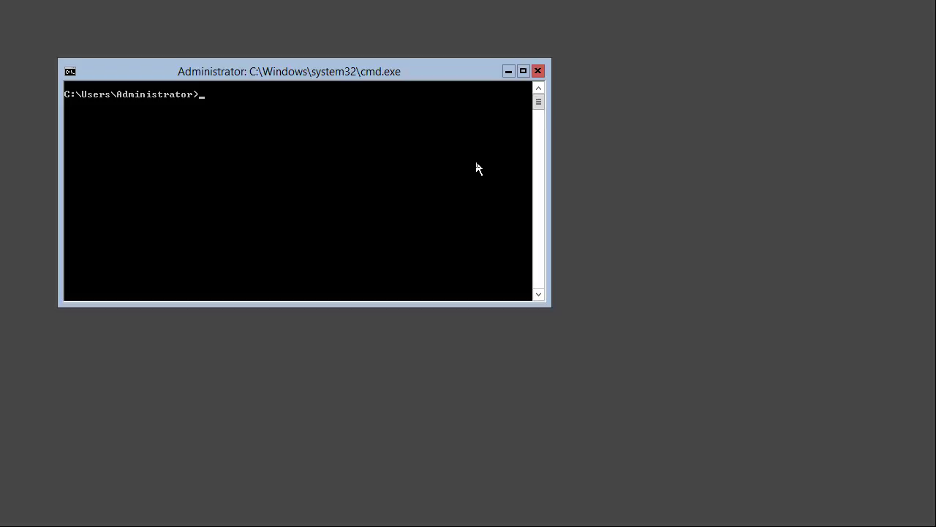
{"action": "type", "text": "powershell"}
{"action": "key", "text": "Return"}
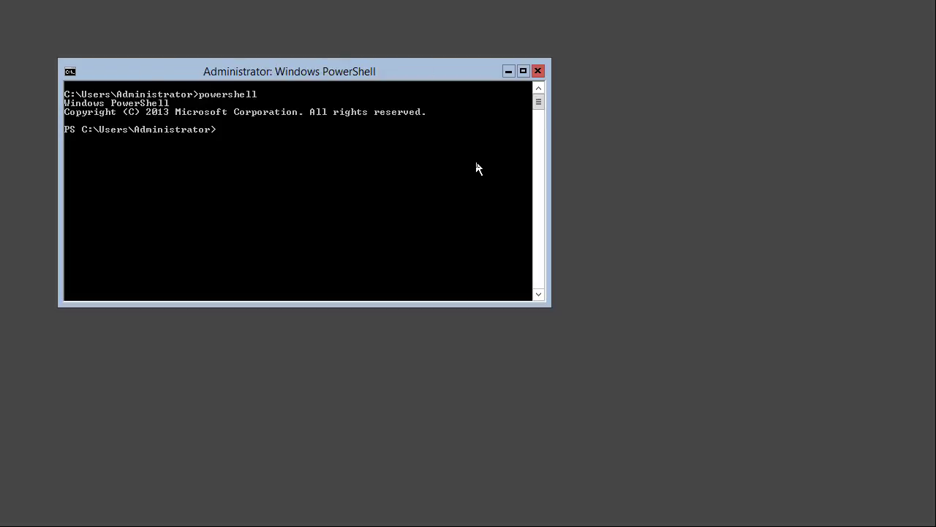
Run Get-WindowsFeature -Name *gui* to confirm both GUI features are no longer installed
{"action": "type", "text": "get-windowsfe"}
{"action": "key", "text": "Tab"}
{"action": "type", "text": "-na"}
{"action": "key", "text": "Tab"}
{"action": "type", "text": "*gui*"}
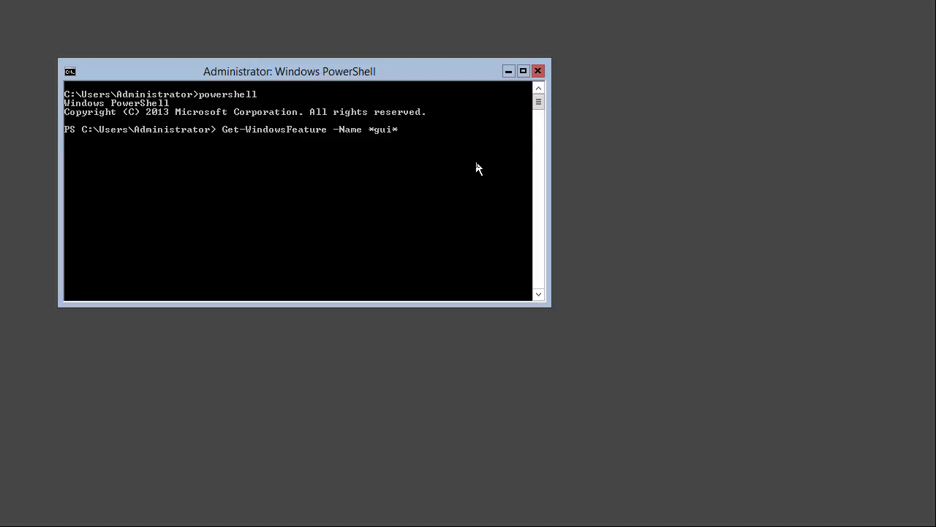
{"action": "key", "text": "Return"}
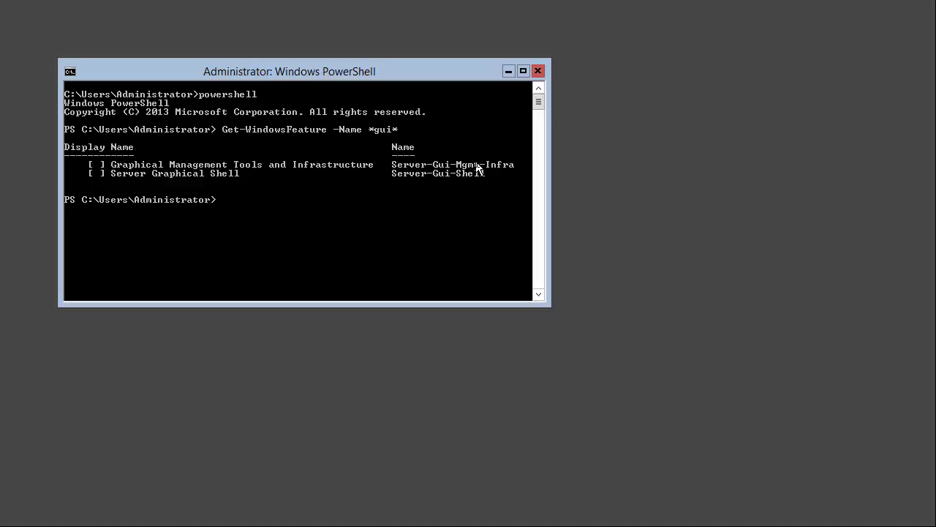
Run Install-WindowsFeature -Name Server-Gui-Mgmt-Infra -Restart, rebooting the server
{"action": "type", "text": "install-windowsfe"}
{"action": "key", "text": "Tab"}
{"action": "type", "text": "-Name"}
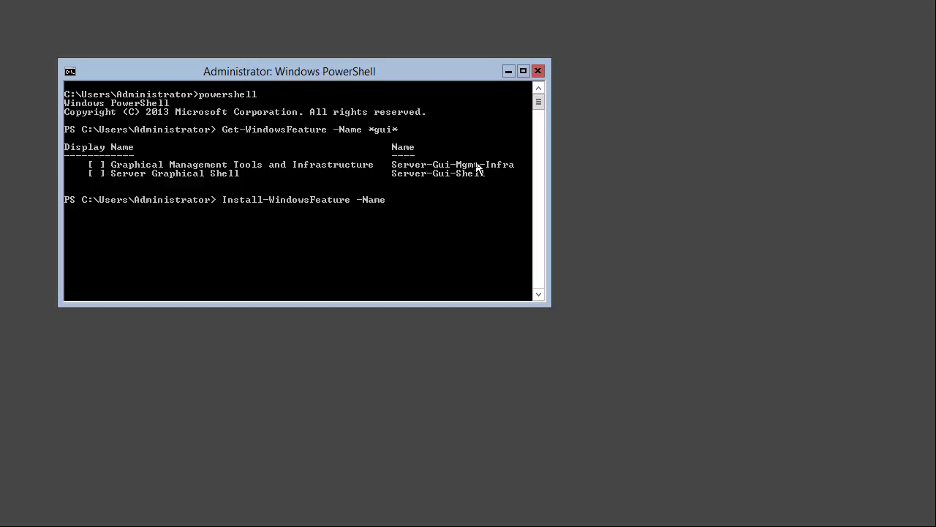
{"action": "type", "text": " Server-Gui-Mgmt-Infra -Restart"}
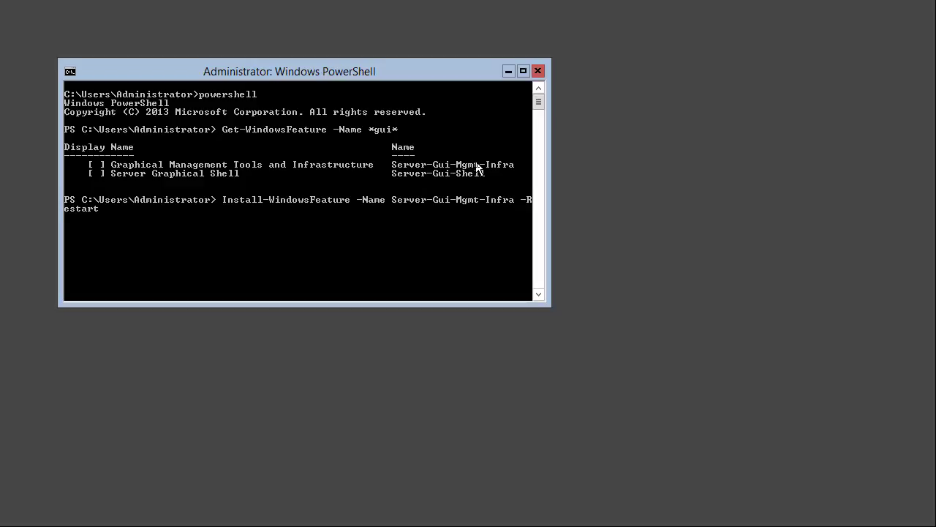
{"action": "key", "text": "Return"}
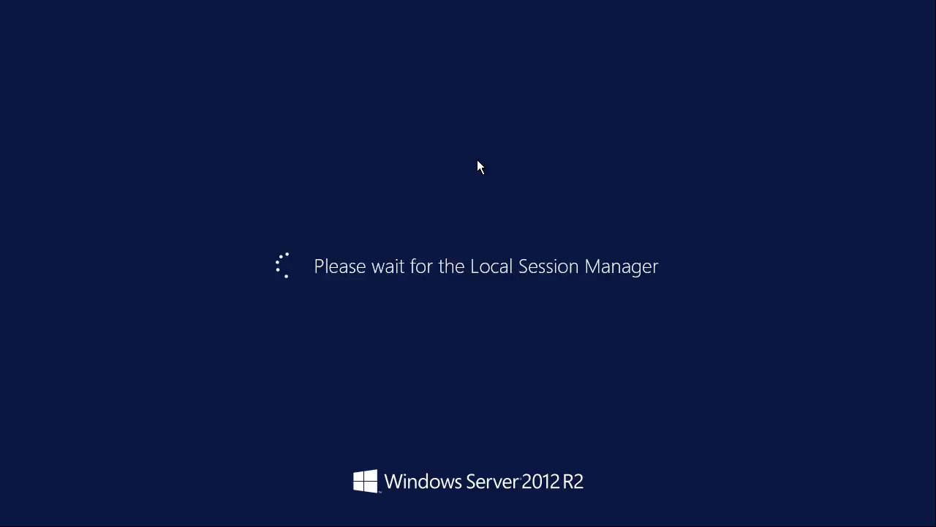
Sign in as Administrator with the account password and close the blank Server Manager window
{"action": "key", "text": "ctrl+alt+Delete"}
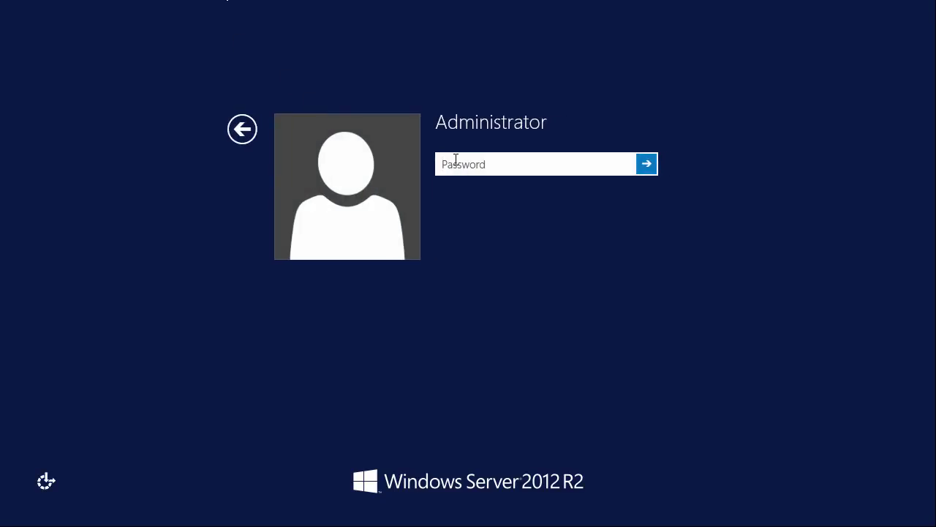
{"action": "type", "text": "Pa$$w0rd"}
{"action": "key", "text": "Return"}
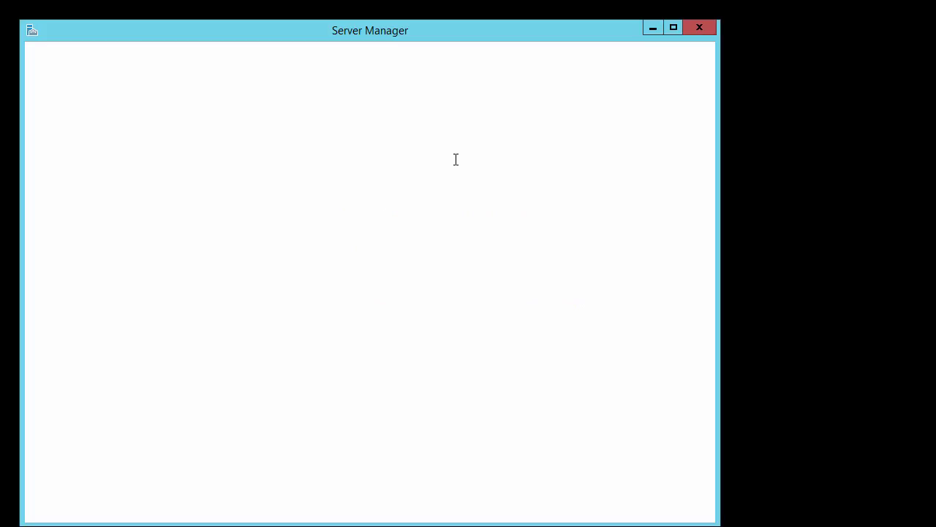
{"action": "left_click", "coordinate": [698, 29]}
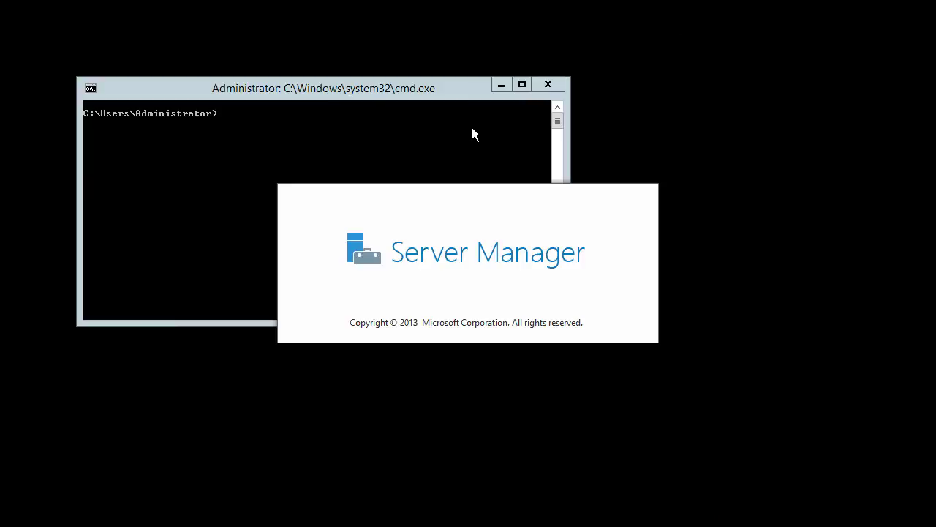
Launch servermanager.exe and then mmc from the prompt, closing each once it opens
{"action": "left_click", "coordinate": [405, 89]}
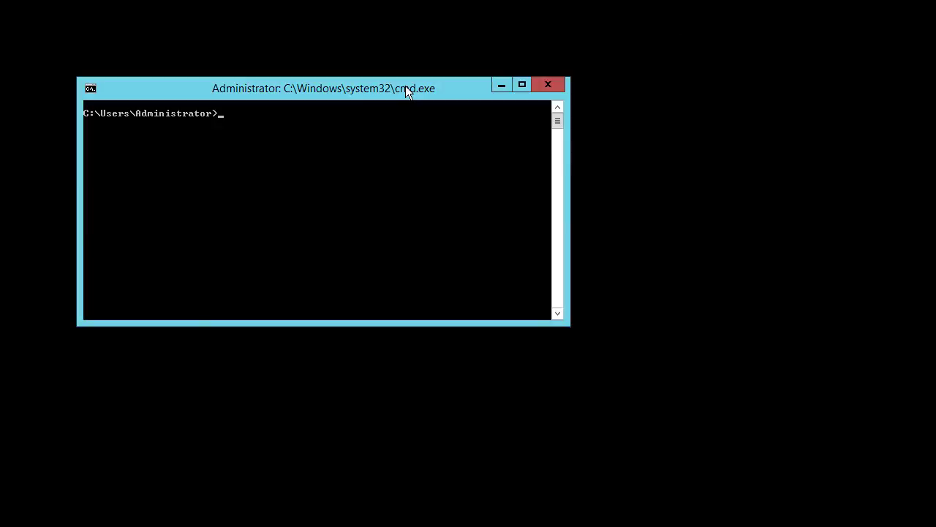
{"action": "type", "text": "servermanager.exe"}
{"action": "key", "text": "Return"}
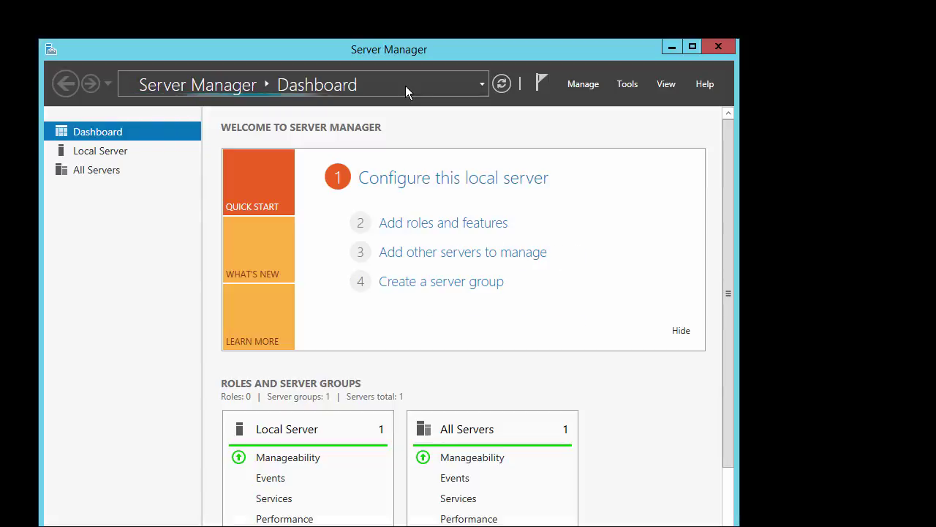
{"action": "left_click", "coordinate": [721, 50]}
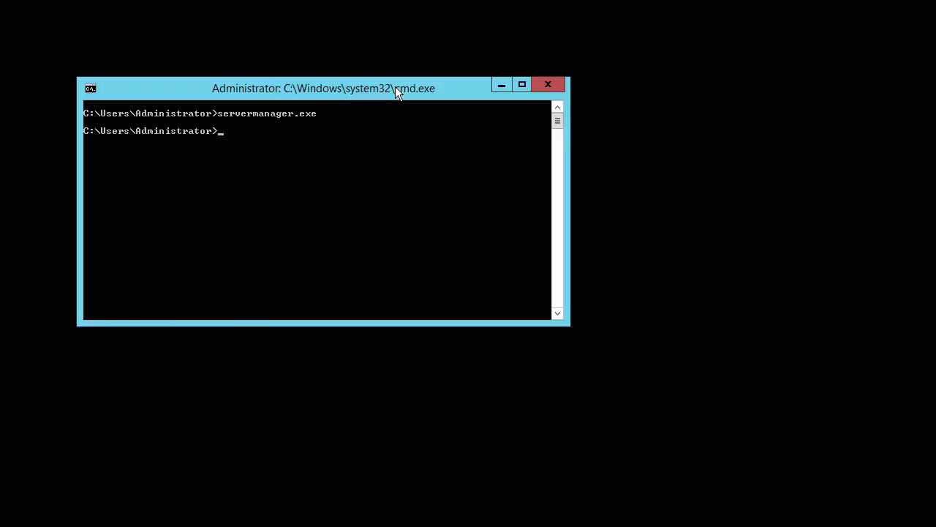
{"action": "type", "text": "mmc"}
{"action": "key", "text": "Return"}
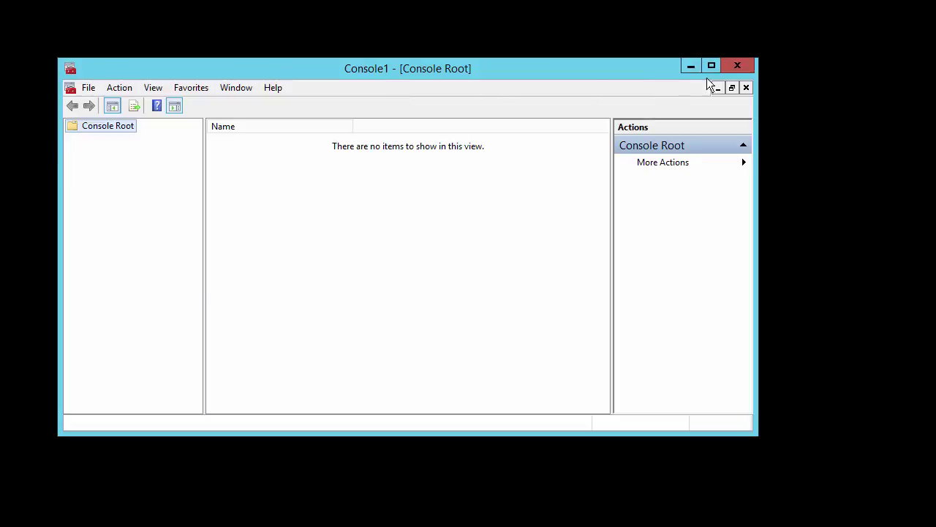
{"action": "left_click", "coordinate": [731, 66]}
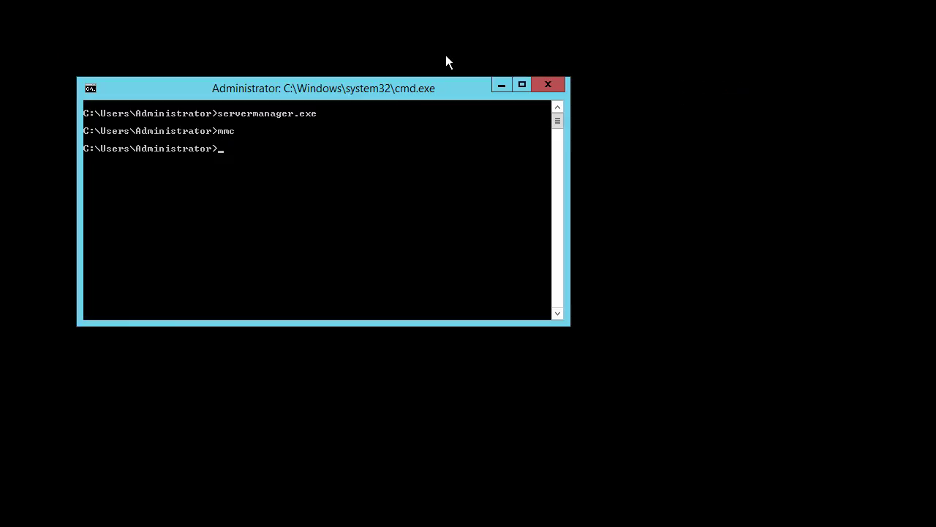
Start PowerShell and run Get-WindowsFeature -Name *gui* to check the GUI features' install states
{"action": "type", "text": "powershell"}
{"action": "key", "text": "Return"}
{"action": "type", "text": "get-windowsfe"}
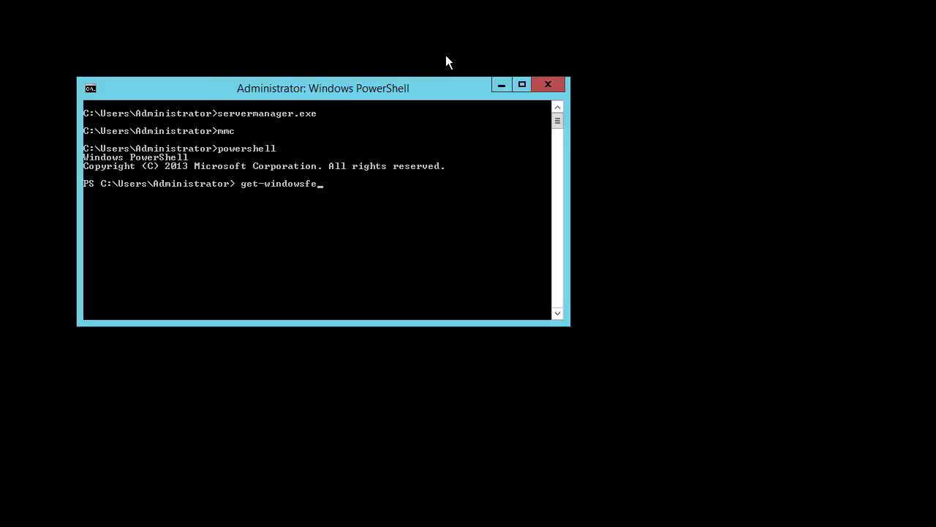
{"action": "key", "text": "Tab"}
{"action": "type", "text": "-"}
{"action": "key", "text": "Tab"}
{"action": "type", "text": "*gui*"}
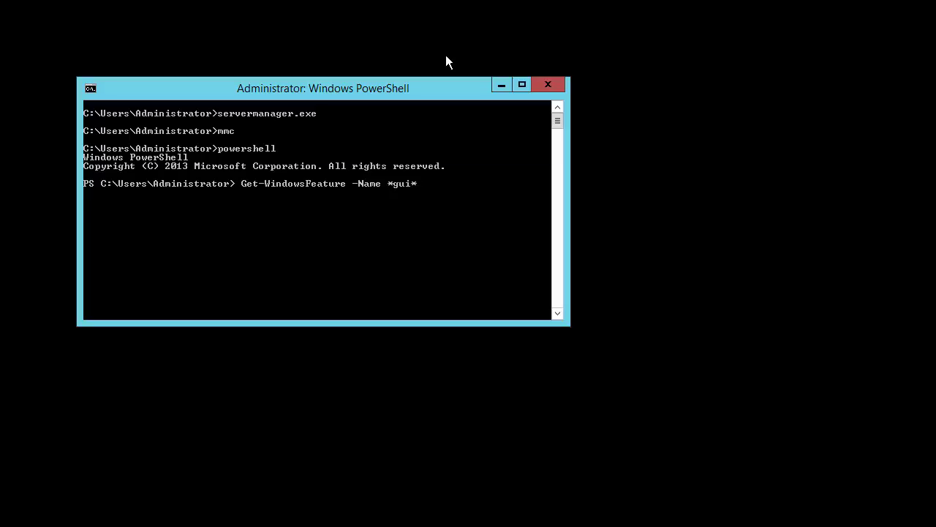
{"action": "key", "text": "Return"}
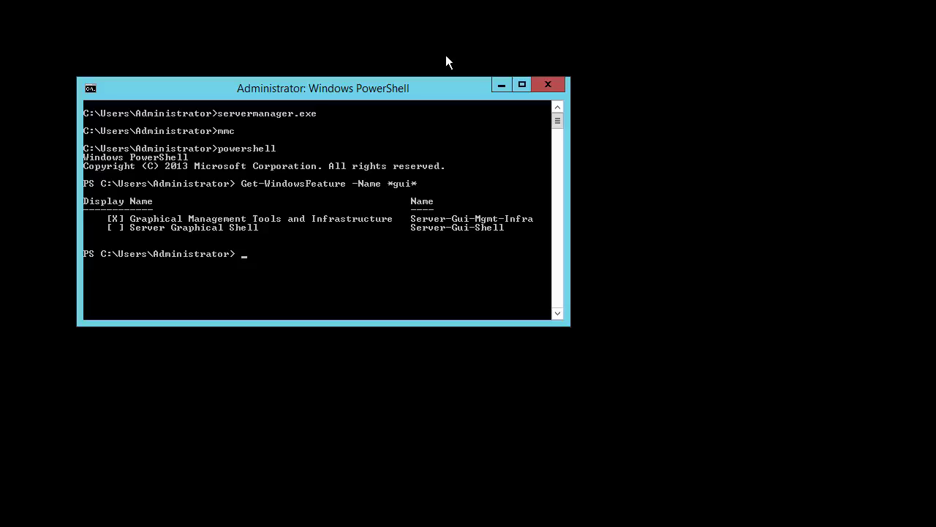
Run Install-WindowsFeature -Name Server-Gui-Shell -Restart, rebooting the server
{"action": "type", "text": "install-windowsfe"}
{"action": "key", "text": "Tab"}
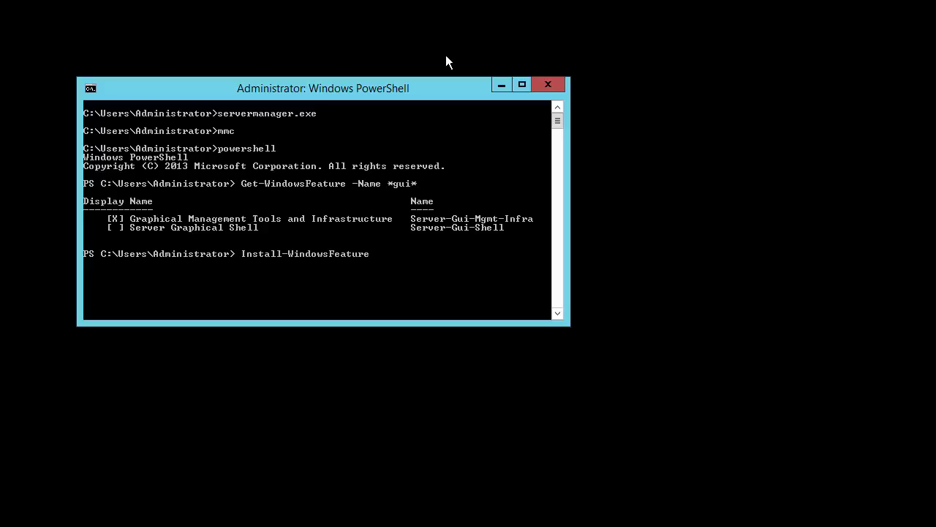
{"action": "type", "text": "-Name Server-Gui-Shell -Restart"}
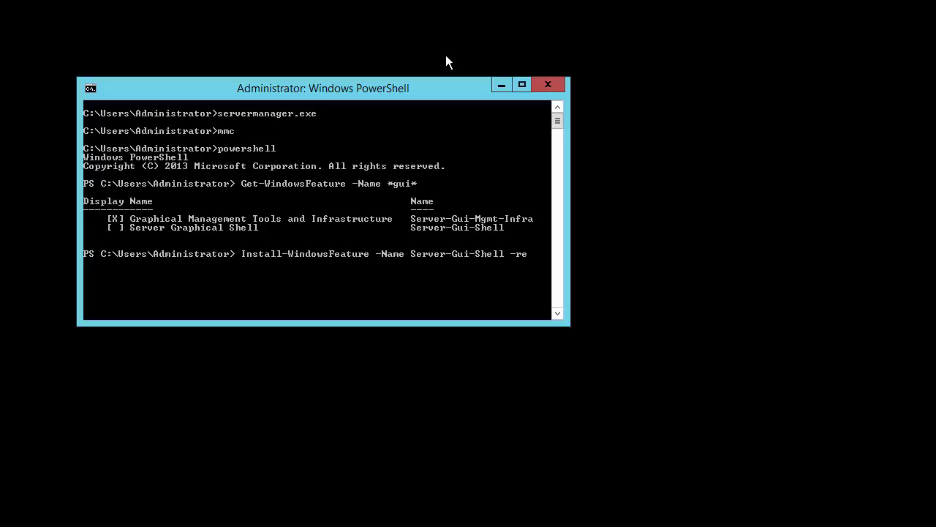
{"action": "key", "text": "Return"}
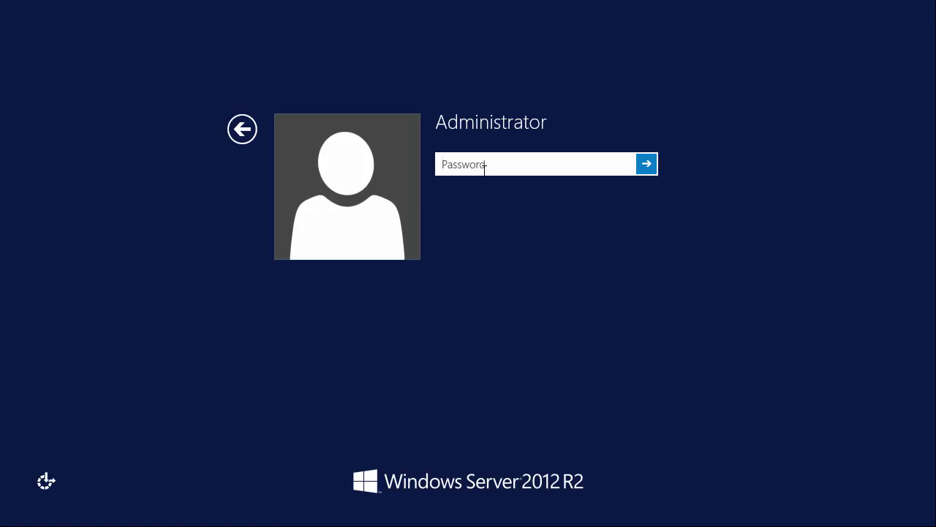
Enter the Administrator password to sign in to the full desktop with Server Manager's Dashboard
{"action": "type", "text": "********"}
{"action": "key", "text": "Return"}
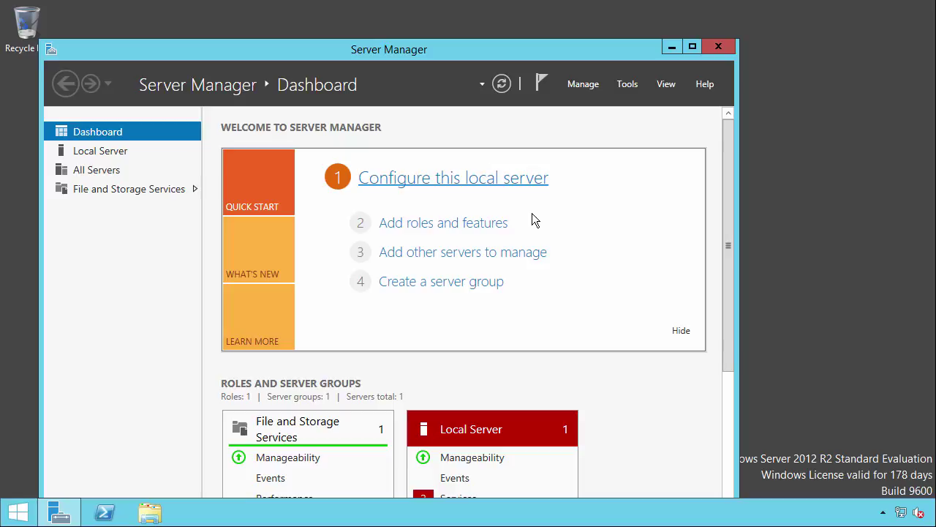
Open File Explorer from the taskbar at This PC, showing six folders and three drives
{"action": "left_click", "coordinate": [150, 512]}
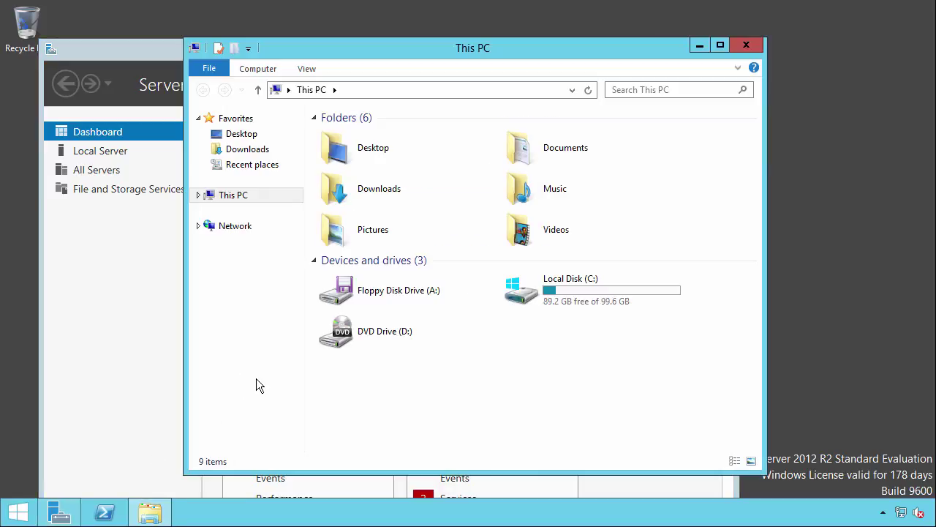